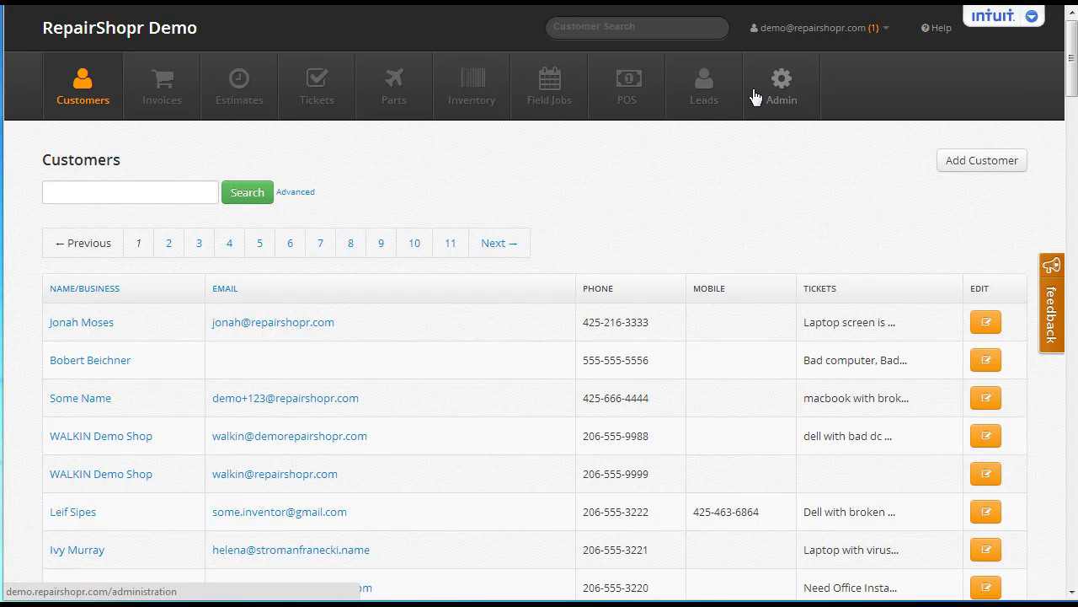
# Examine the account settings in the administration area, down to the Customer Check-In Form Code for embedding on a website.
pyautogui.click(782, 97)
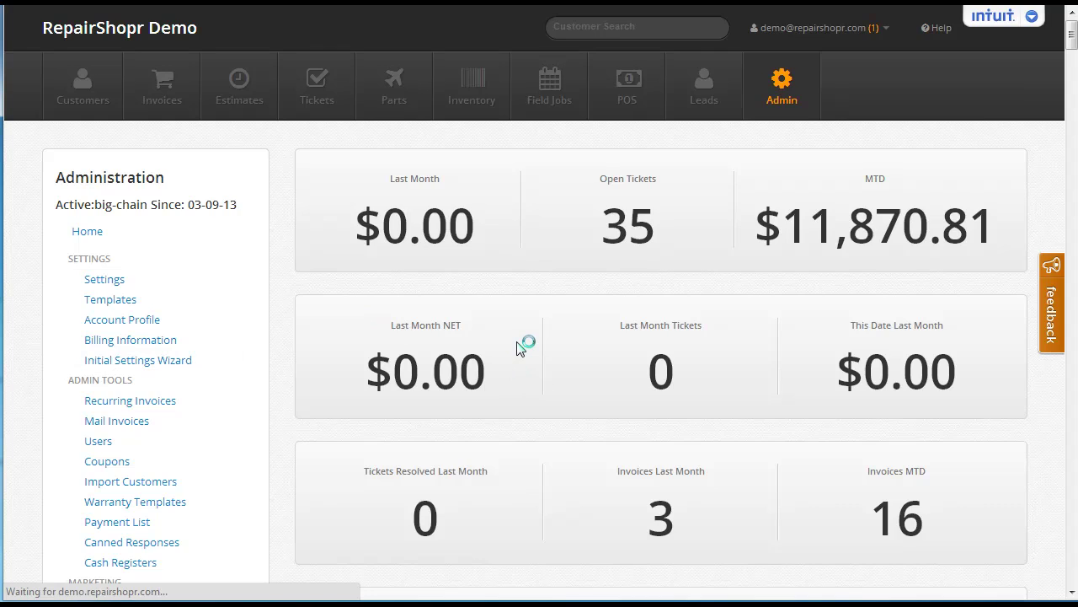
pyautogui.scroll(-3, 515, 330)
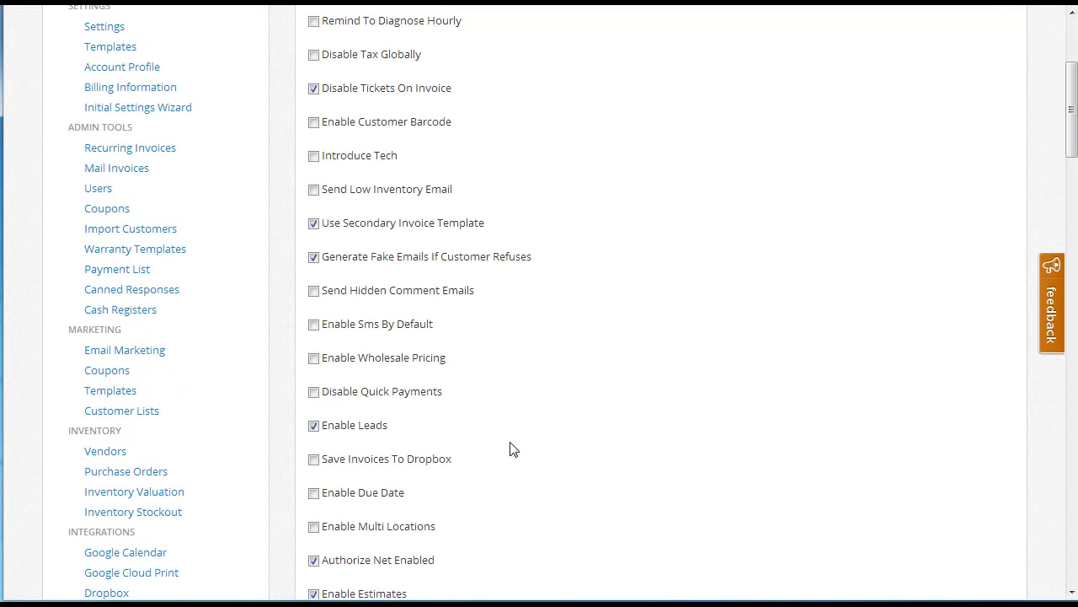
pyautogui.scroll(3, 517, 439)
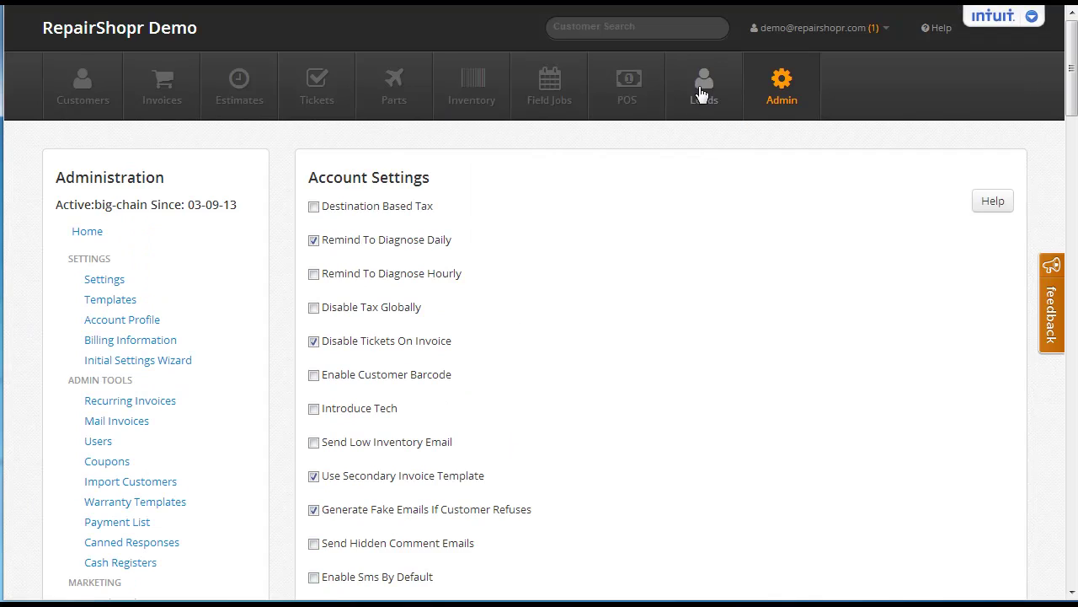
pyautogui.scroll(-15, 647, 375)
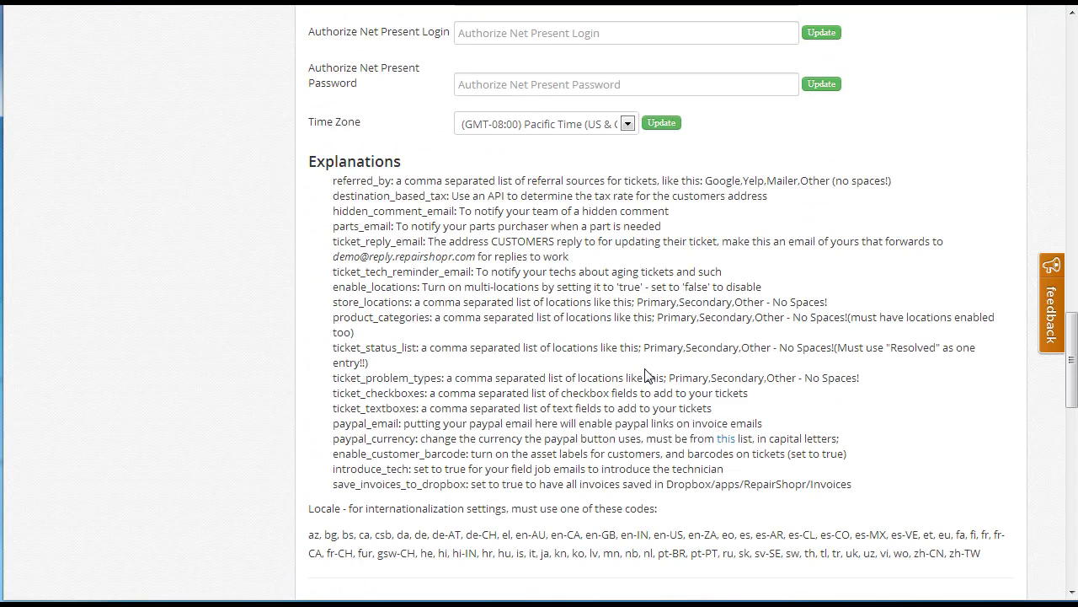
pyautogui.scroll(-7, 647, 371)
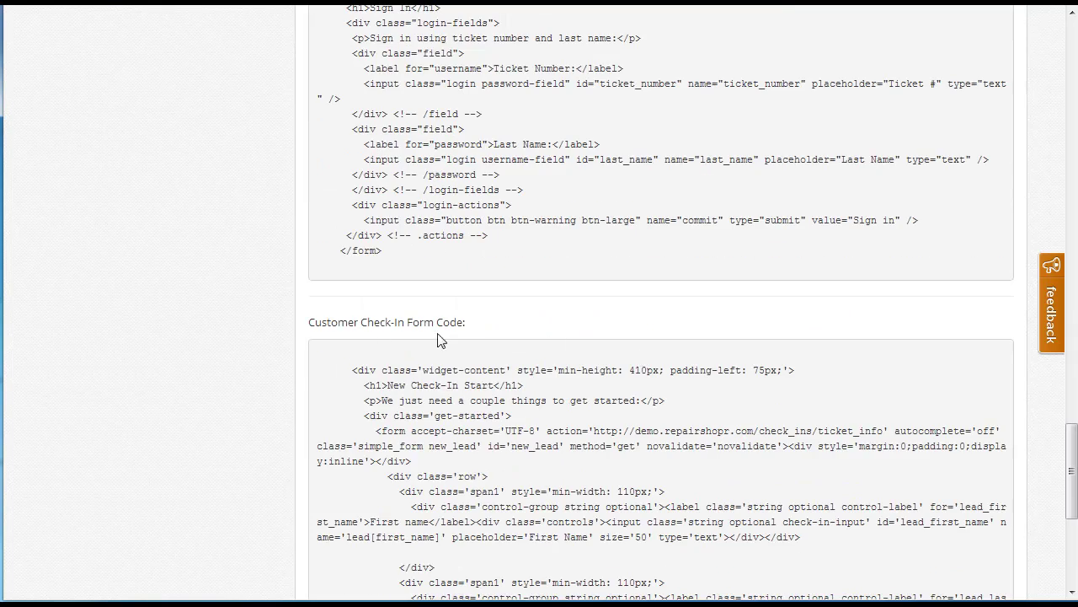
pyautogui.scroll(-3, 435, 342)
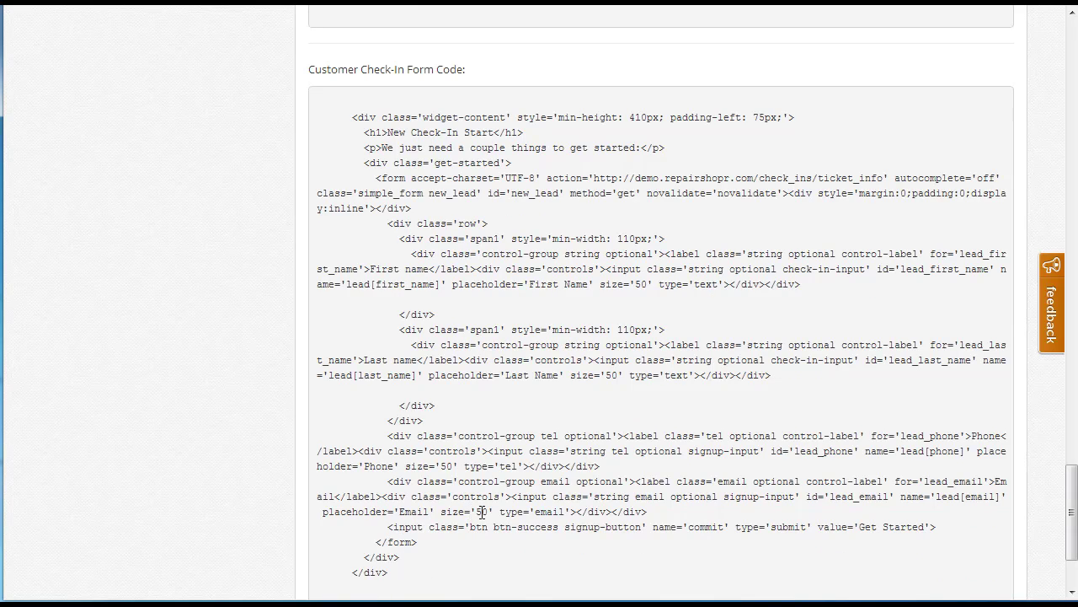
pyautogui.scroll(15, 509, 509)
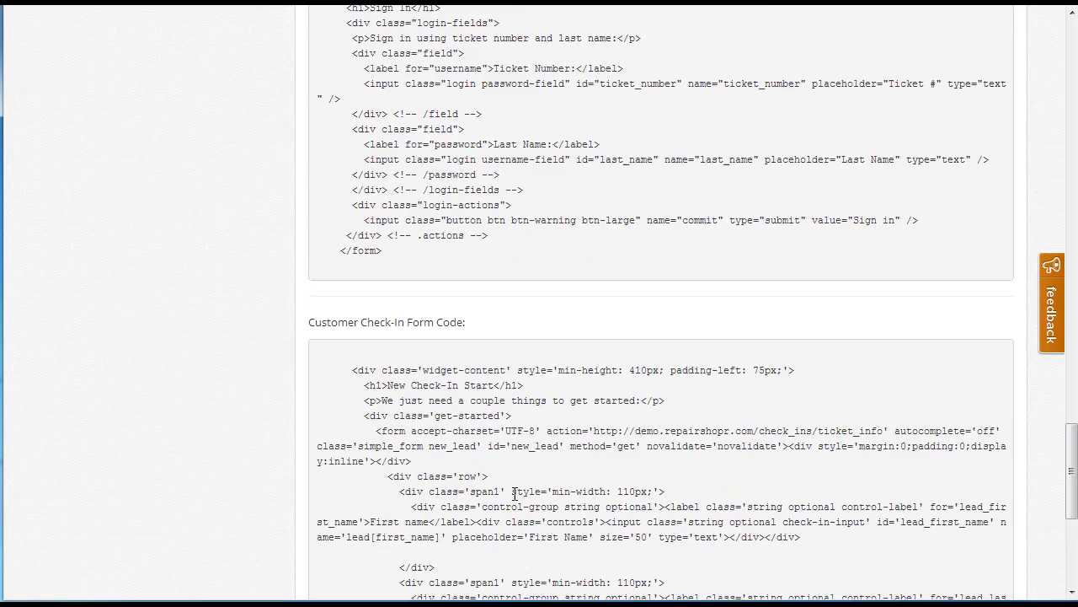
pyautogui.scroll(10, 521, 481)
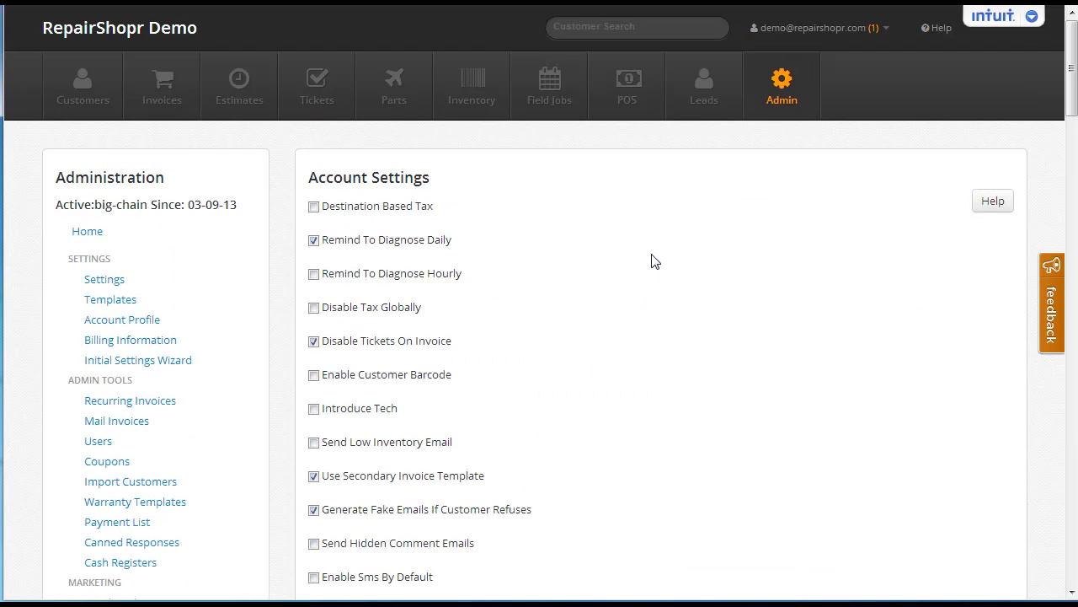
# Start a new lead and submit the New Check-In form with the customer's first name, last name, phone number and email.
pyautogui.click(698, 109)
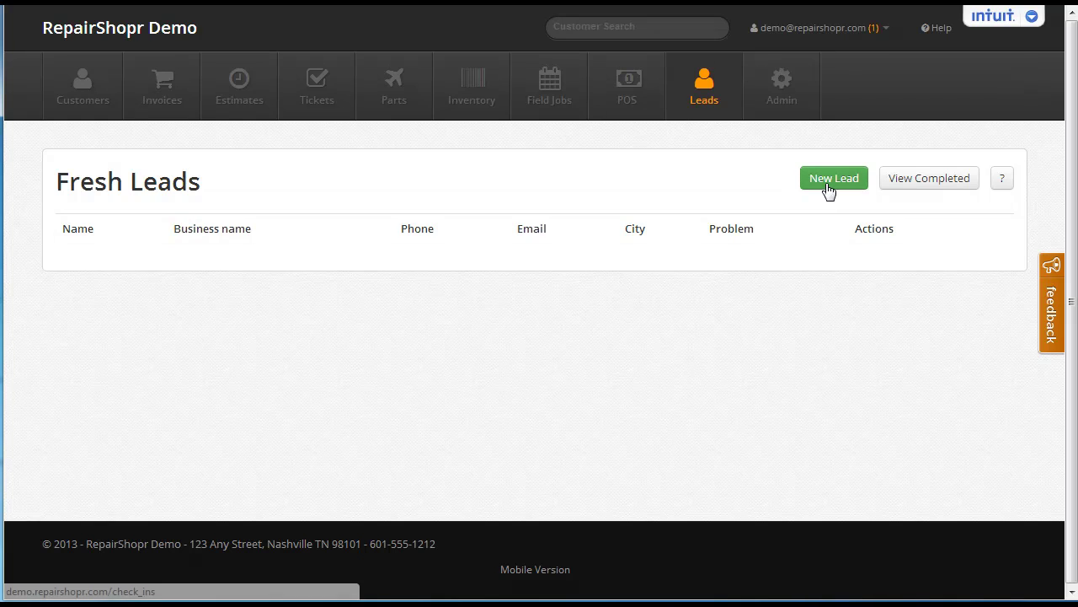
pyautogui.click(828, 185)
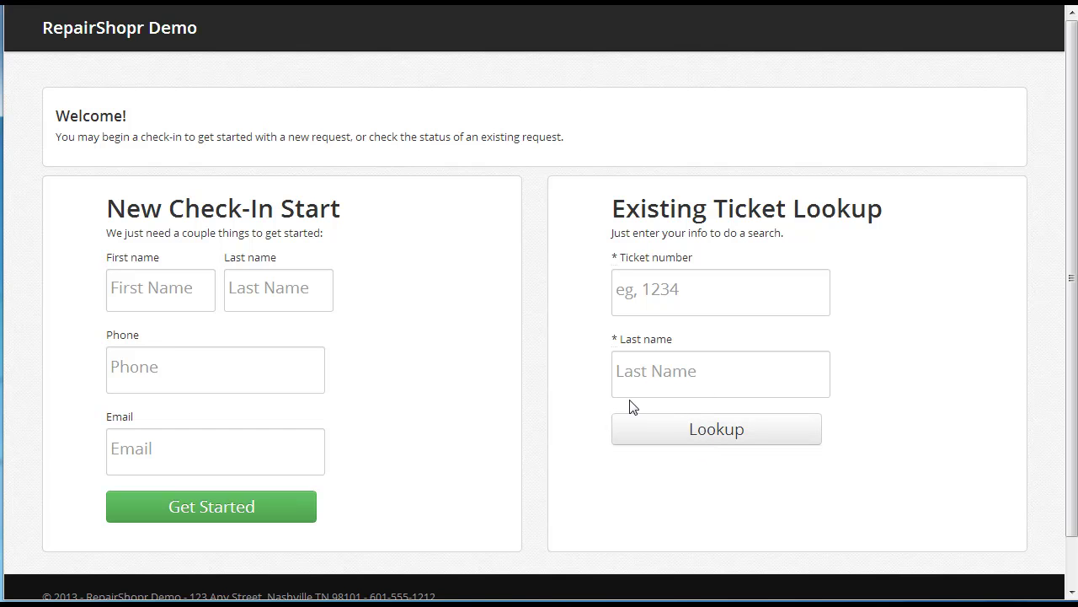
pyautogui.click(180, 310)
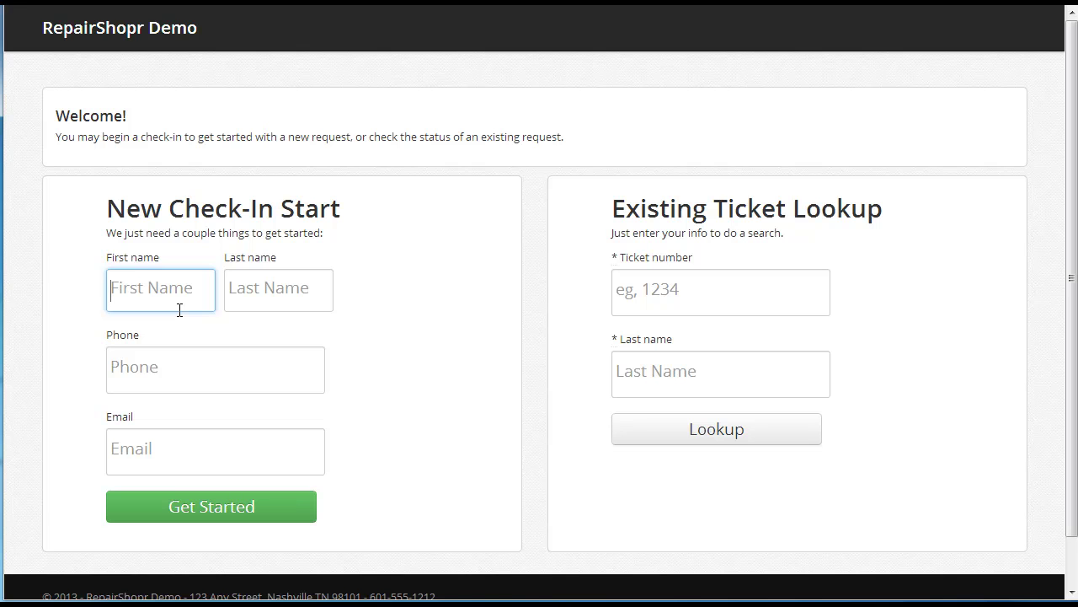
pyautogui.write('John')
pyautogui.press('Tab')
pyautogui.write('Doe')
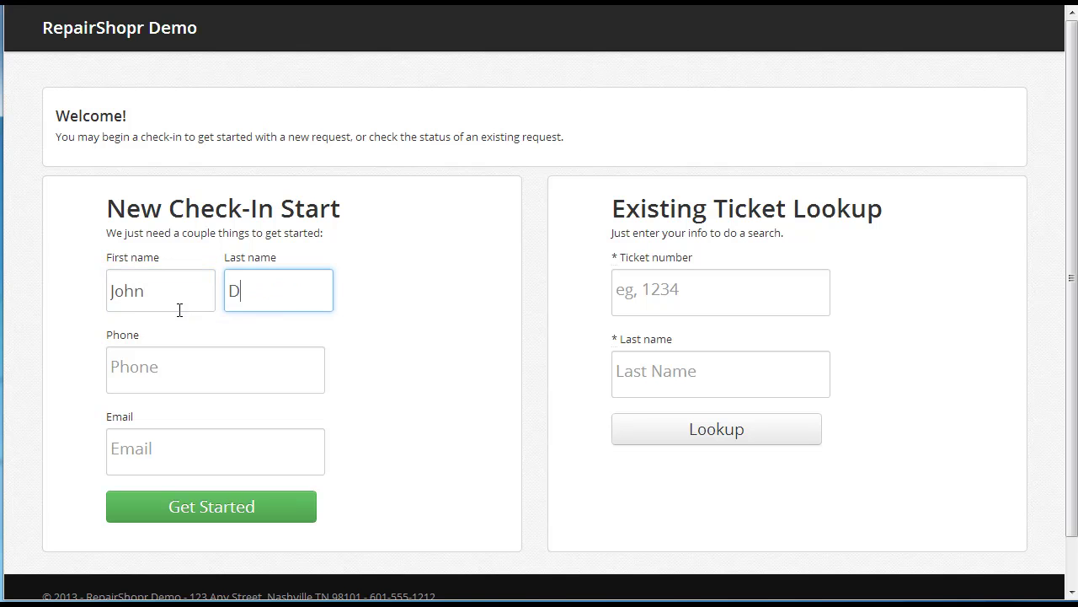
pyautogui.press('Tab')
pyautogui.write('206555')
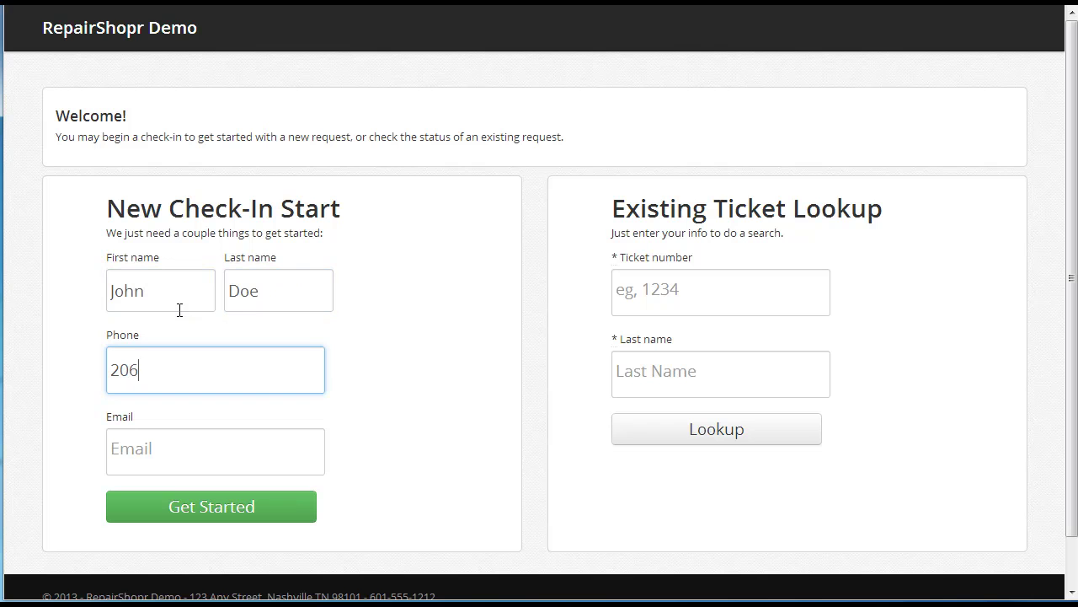
pyautogui.press('Tab')
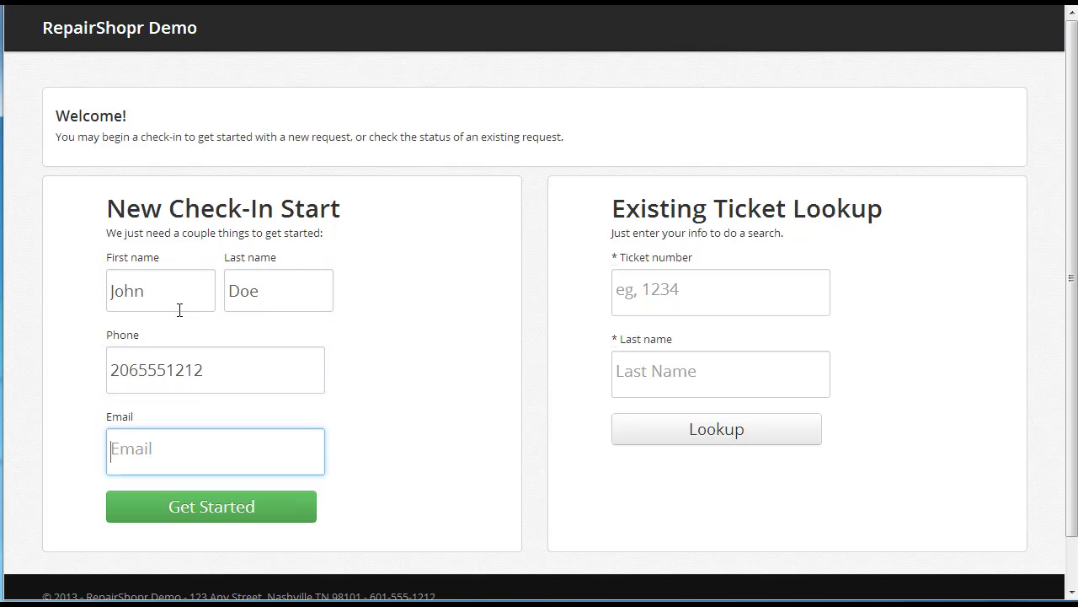
pyautogui.write('john@test.com')
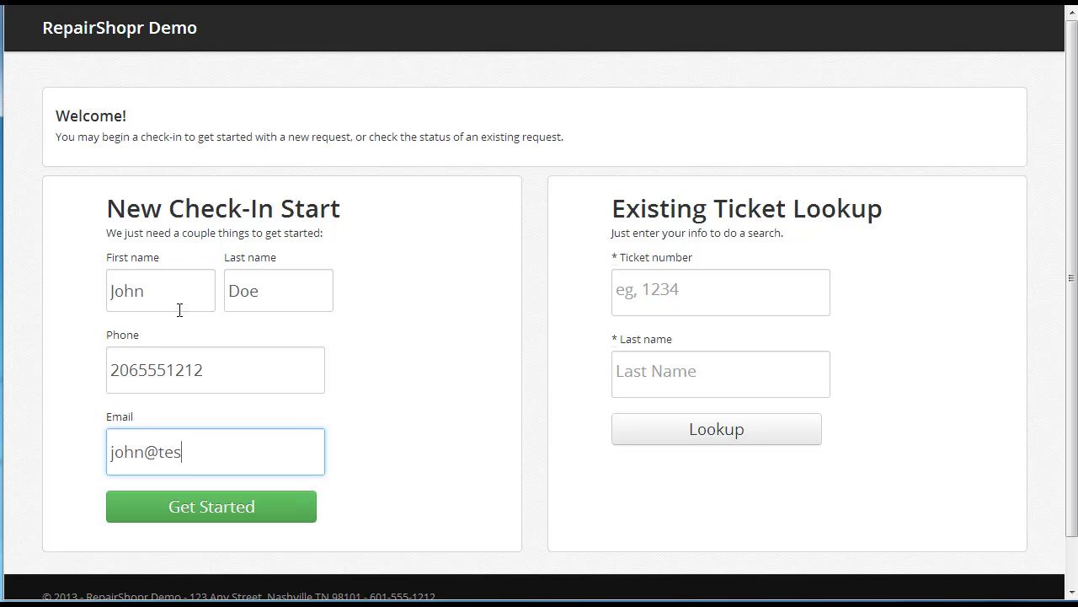
pyautogui.click(210, 509)
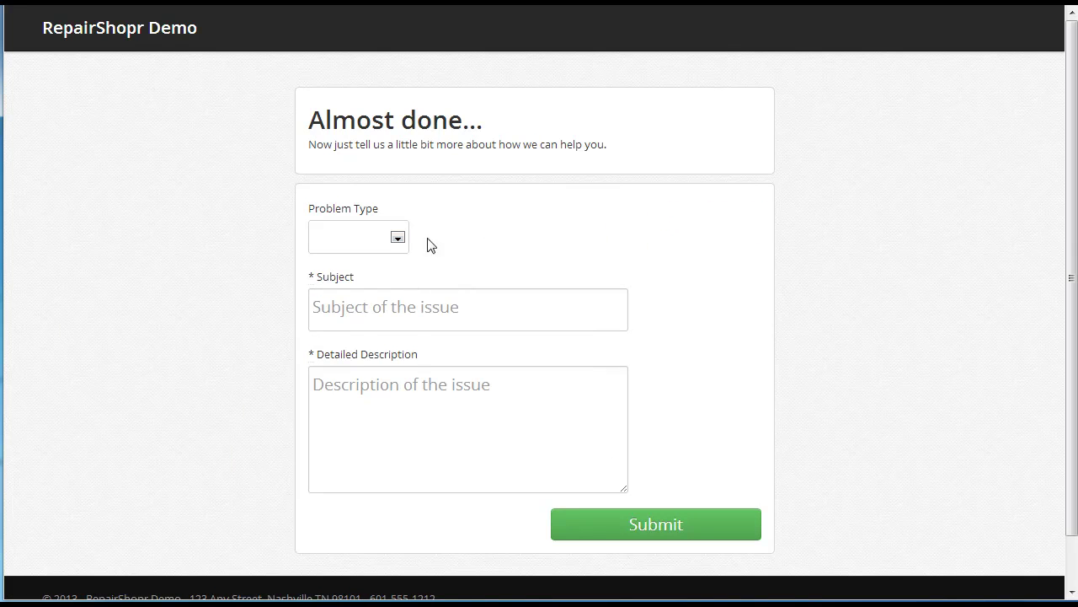
# Submit the issue with problem type Hardware, subject "wont turn on" and description "My computer will not turn on, please help".
pyautogui.click(398, 238)
pyautogui.click(379, 292)
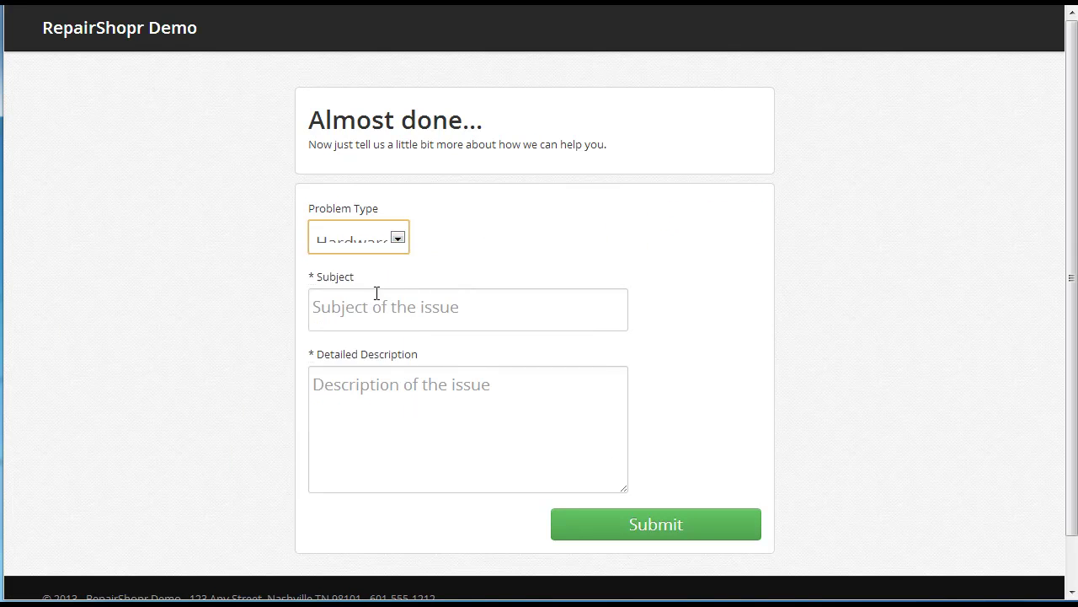
pyautogui.click(375, 308)
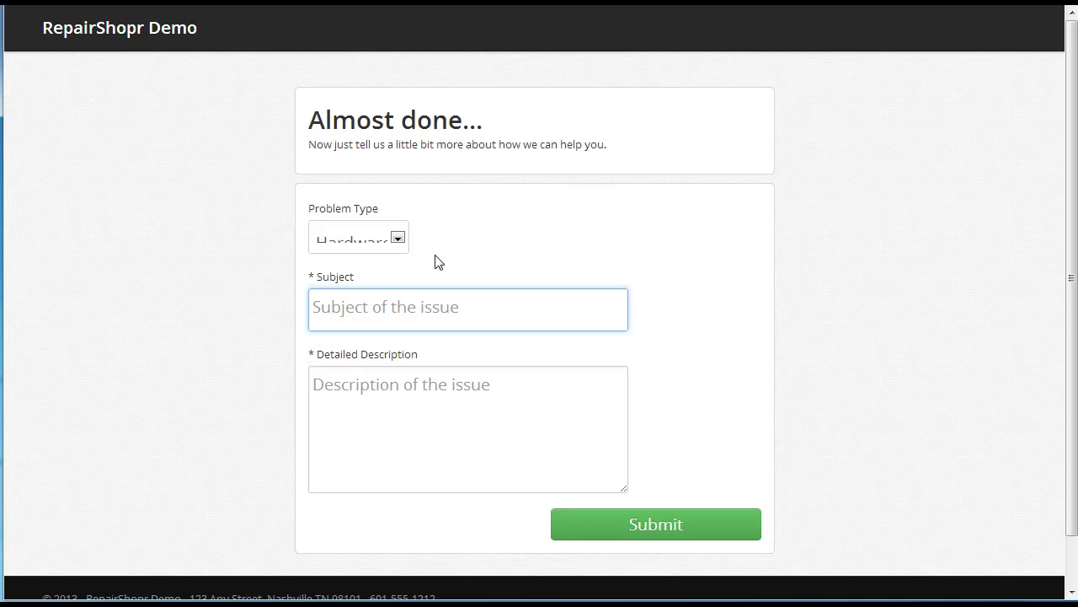
pyautogui.write('wont ')
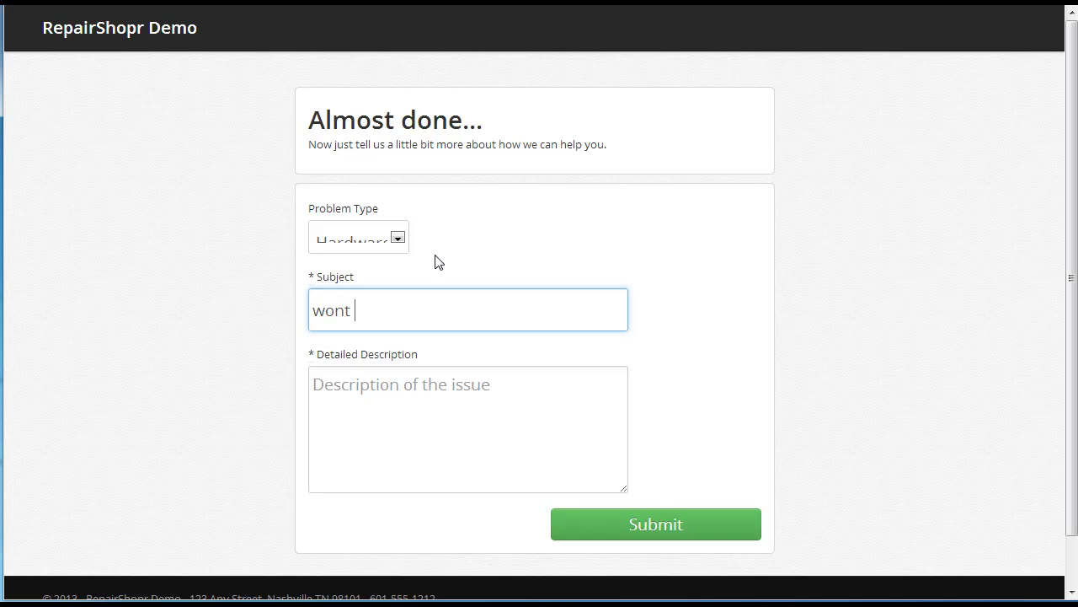
pyautogui.write('turn on')
pyautogui.press('Tab')
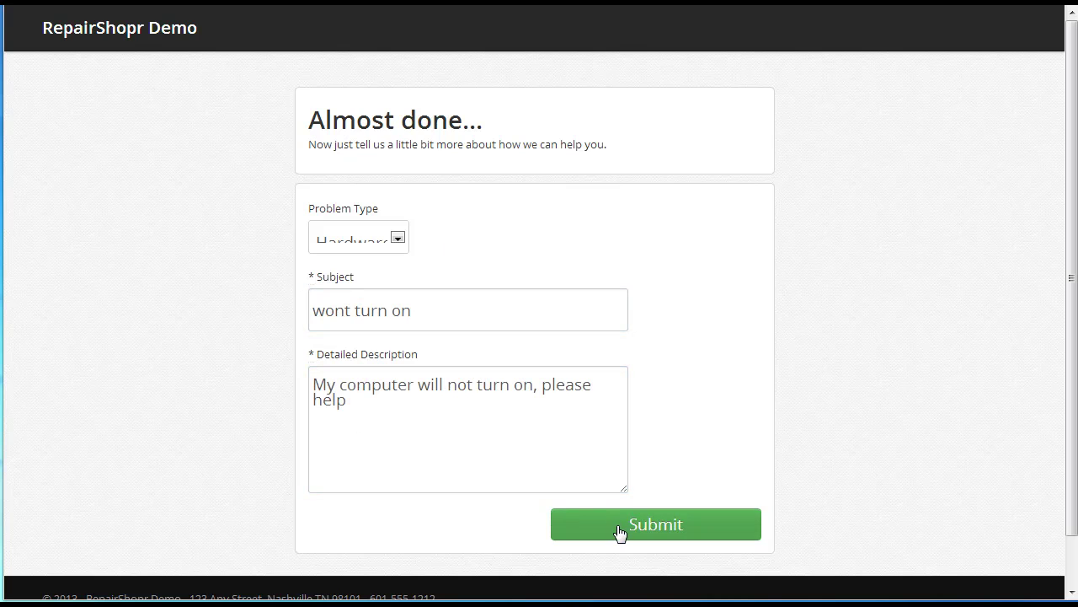
pyautogui.click(620, 530)
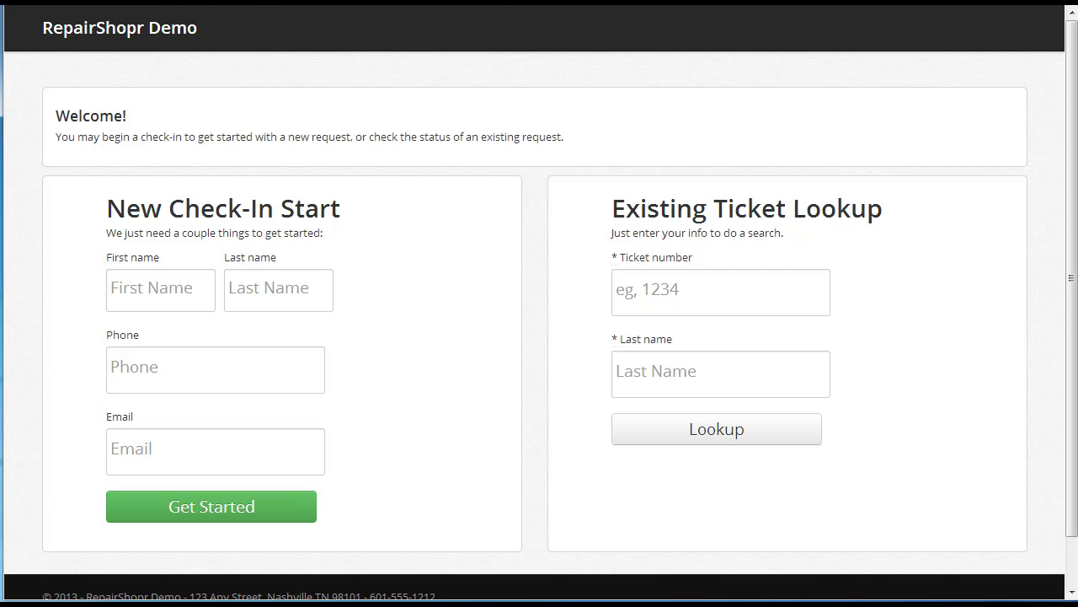
# Return to the staff side's Fresh Leads list and review the details of the newly submitted lead.
pyautogui.hotkey('ctrl', 'l')
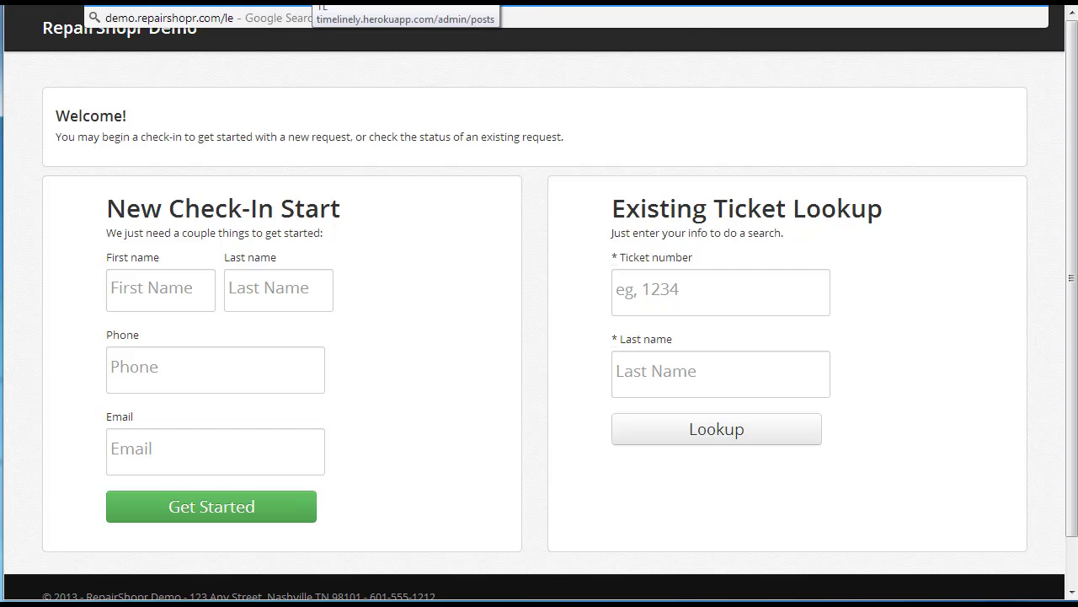
pyautogui.press('Return')
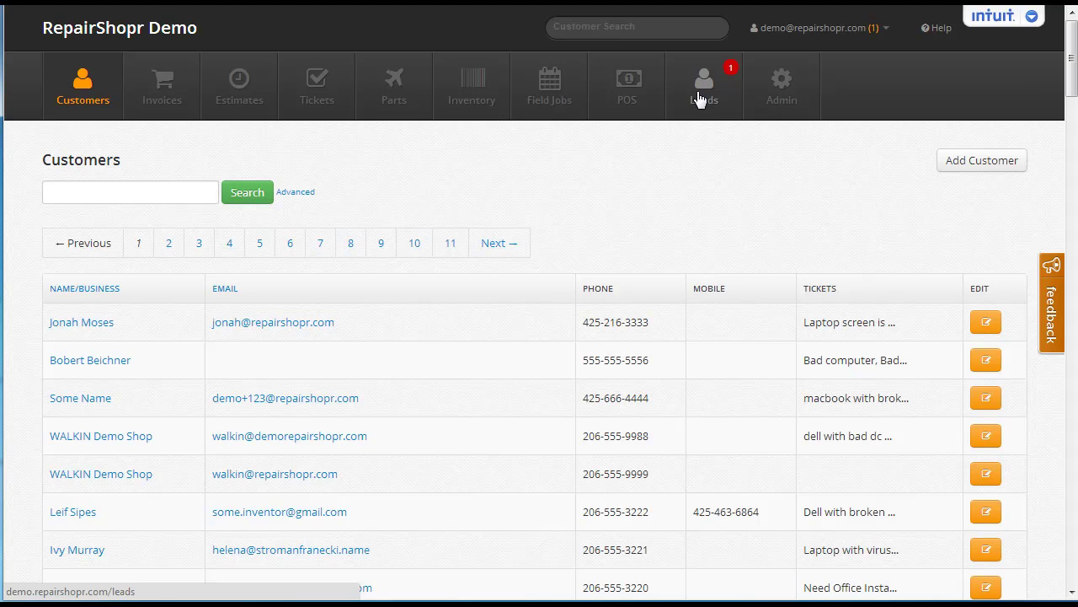
pyautogui.click(698, 99)
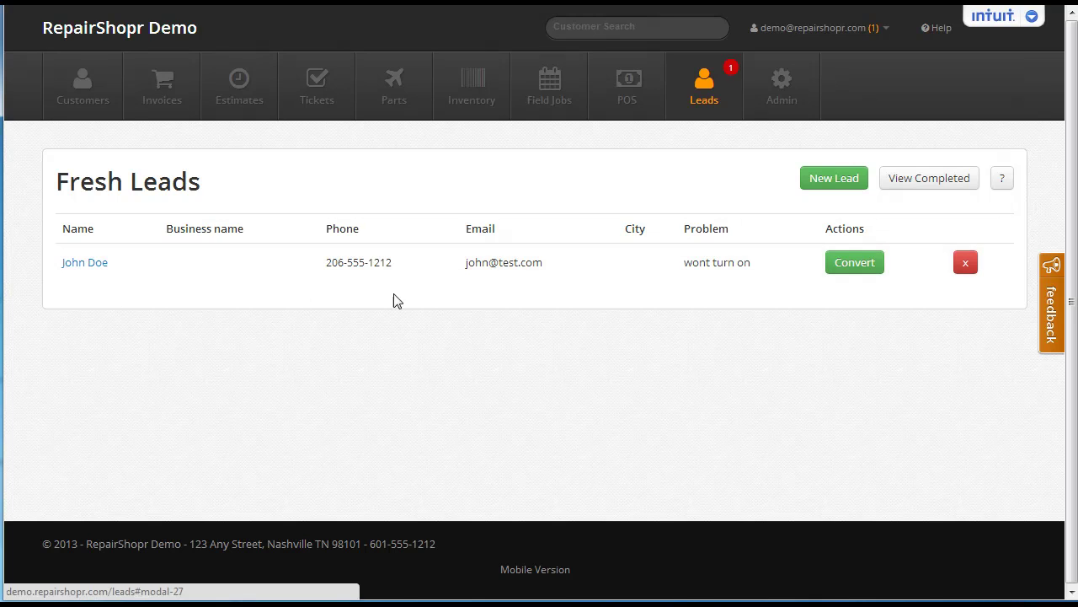
pyautogui.click(93, 272)
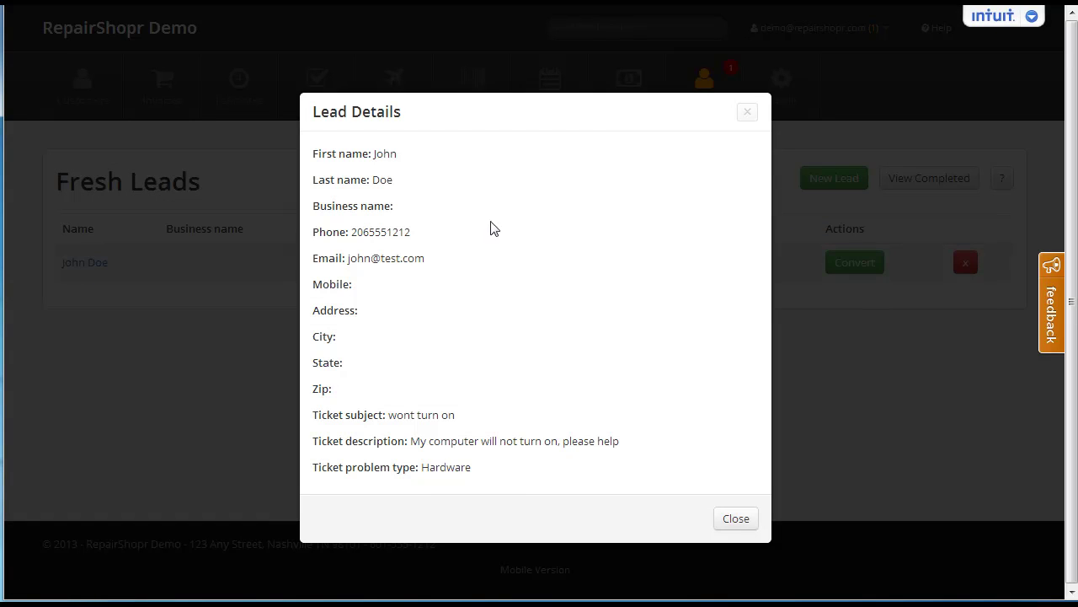
pyautogui.click(726, 518)
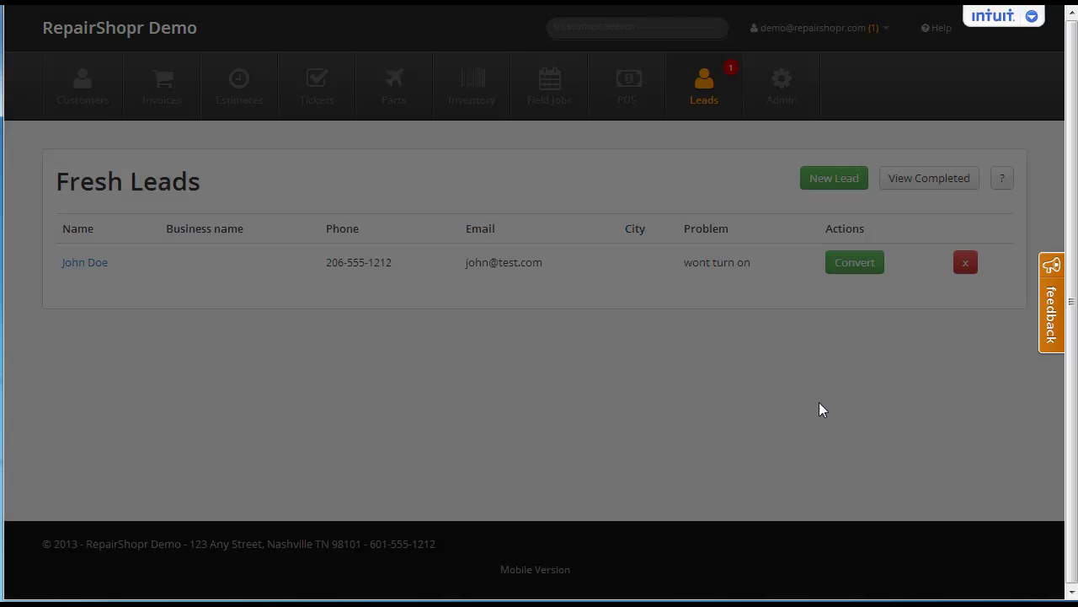
# Convert the "wont turn on" lead into a customer and ticket, adding the customer's mobile phone number.
pyautogui.click(846, 273)
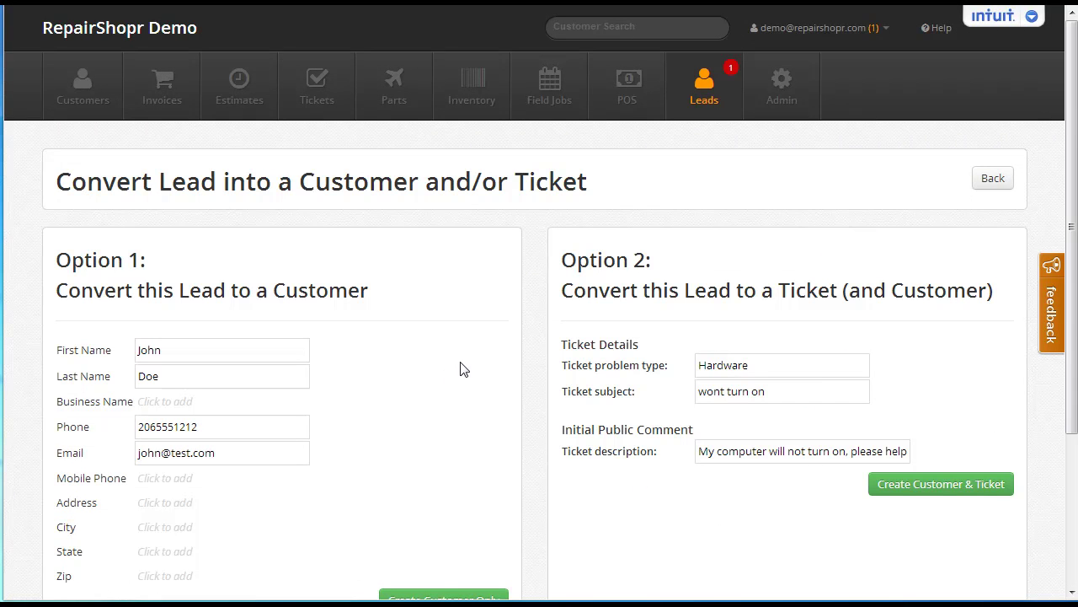
pyautogui.scroll(-3, 462, 369)
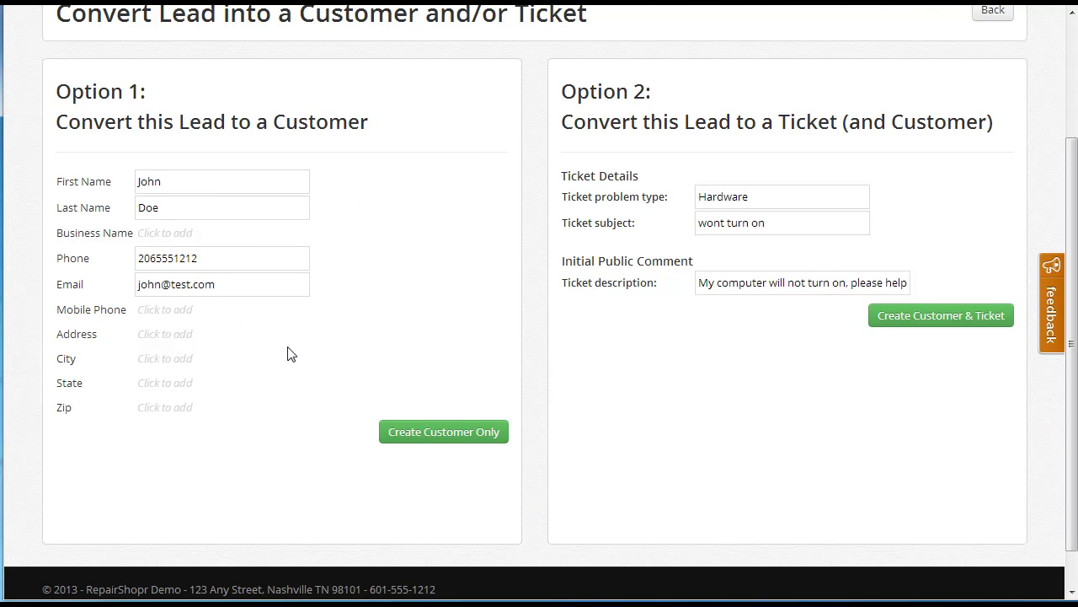
pyautogui.click(158, 311)
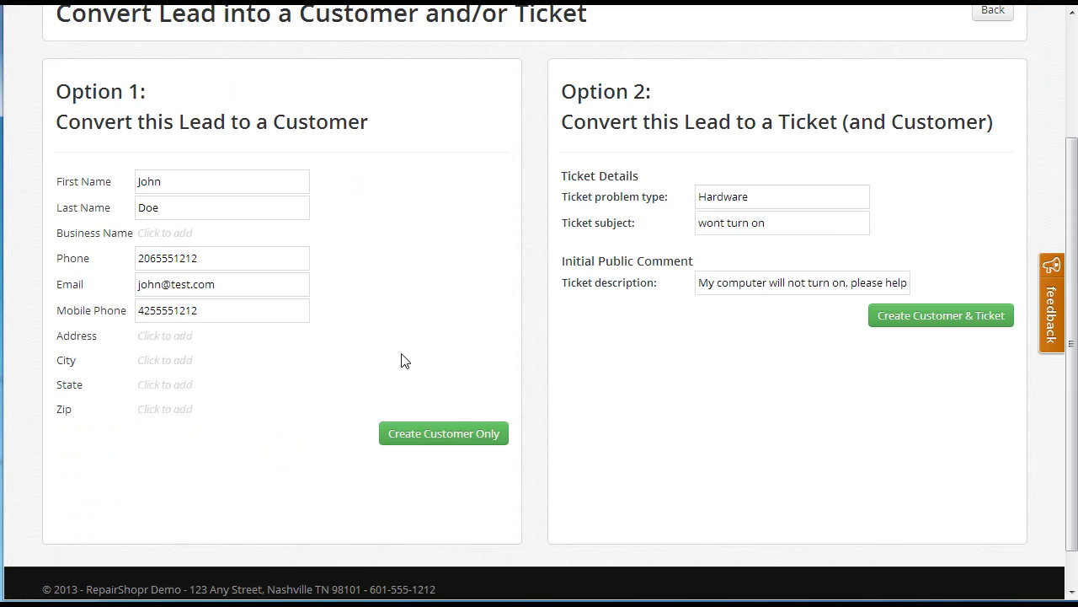
pyautogui.scroll(1, 484, 337)
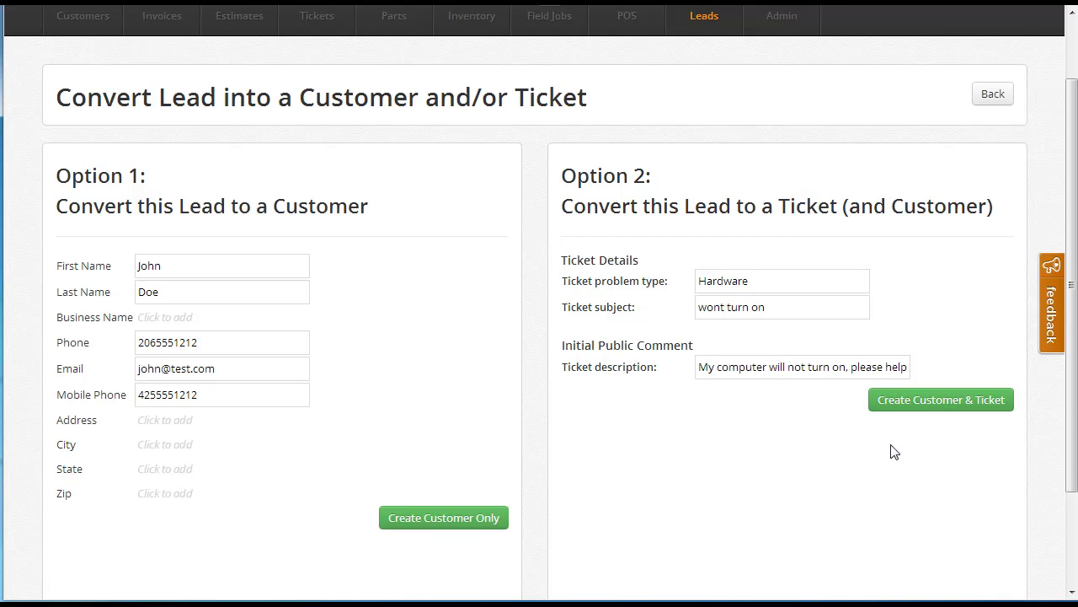
pyautogui.click(916, 405)
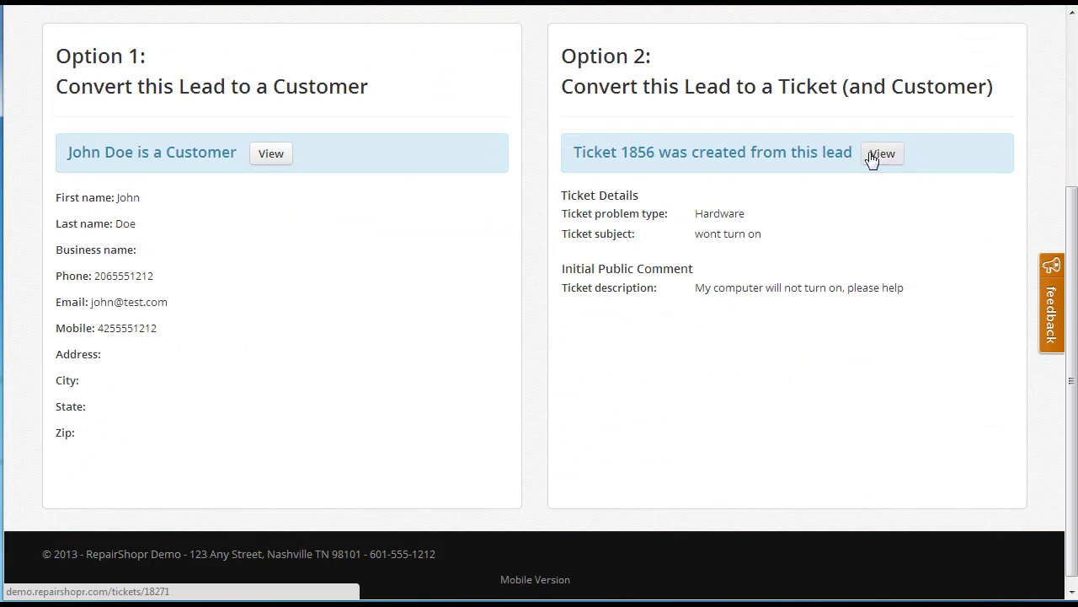
# Review the customer record created from the lead, including its invoices and tickets, and follow its ticket link.
pyautogui.click(270, 156)
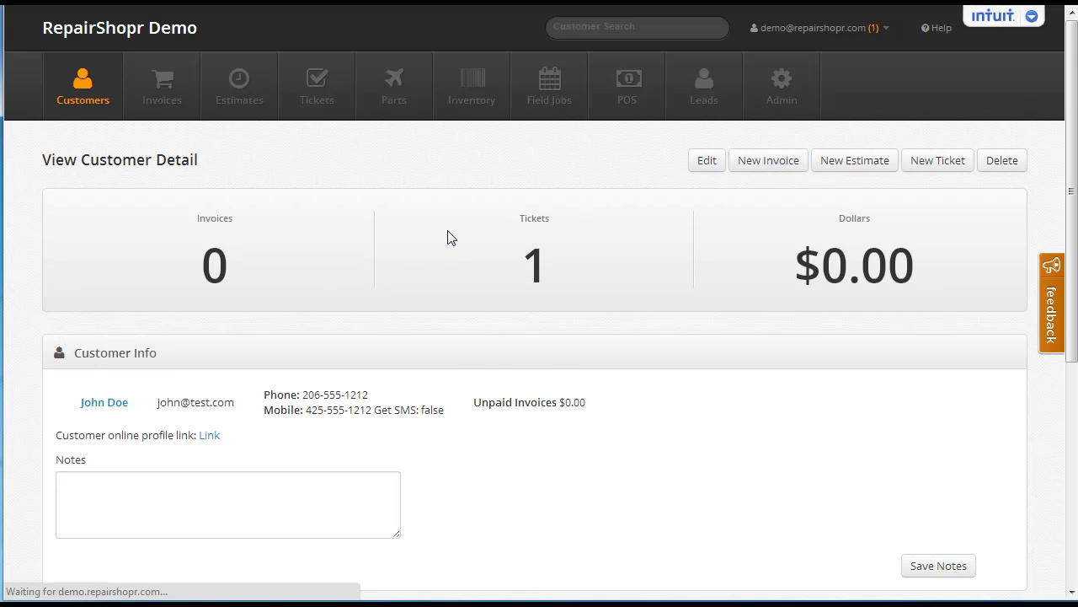
pyautogui.scroll(-5, 447, 237)
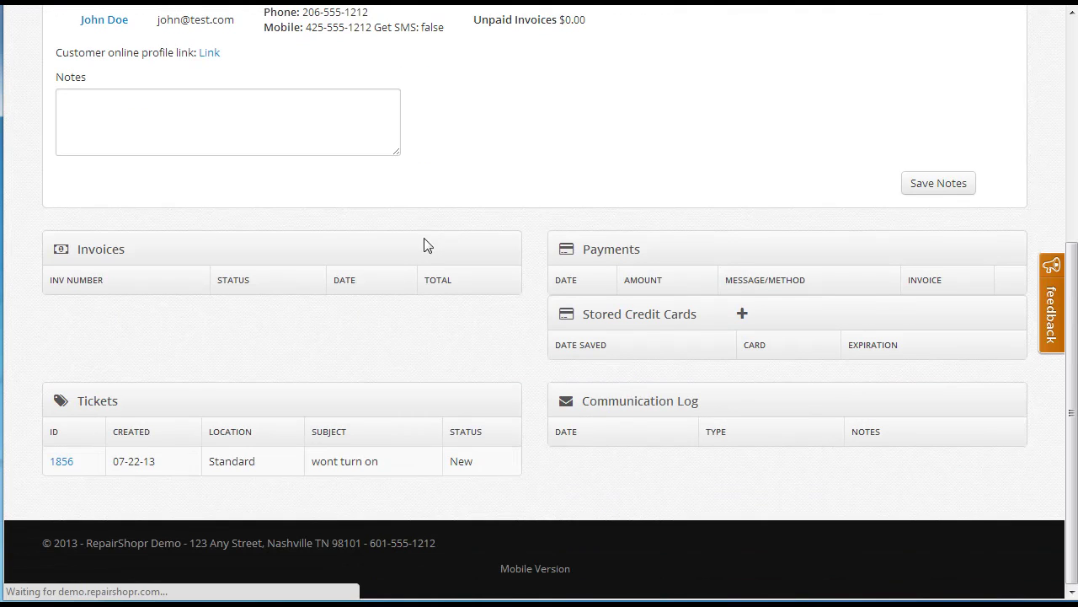
pyautogui.click(63, 463)
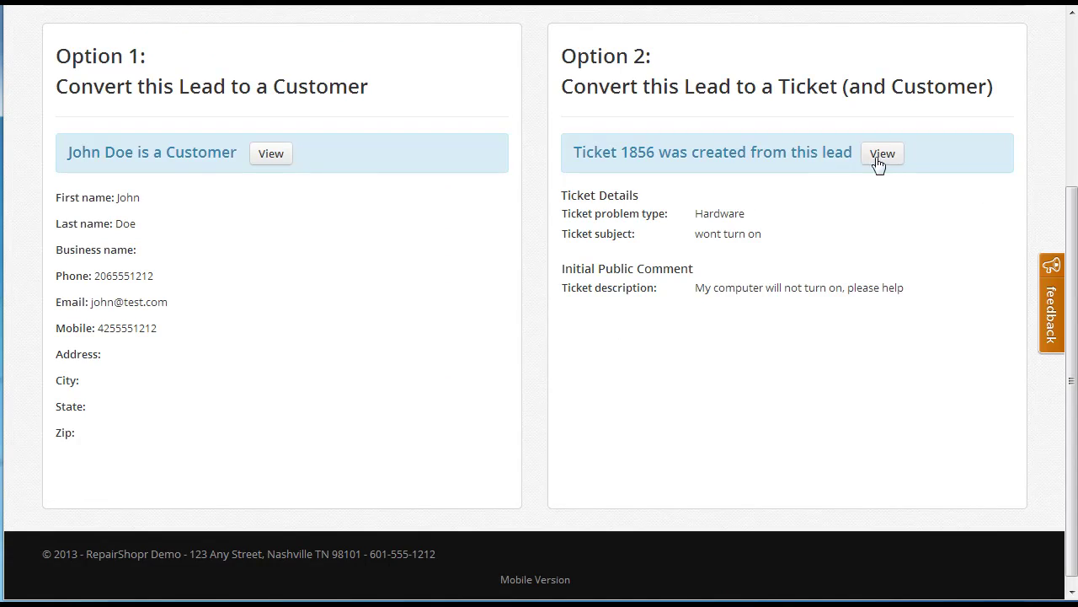
# Open the ticket created from the lead and examine its info, progress and initial comment.
pyautogui.click(882, 156)
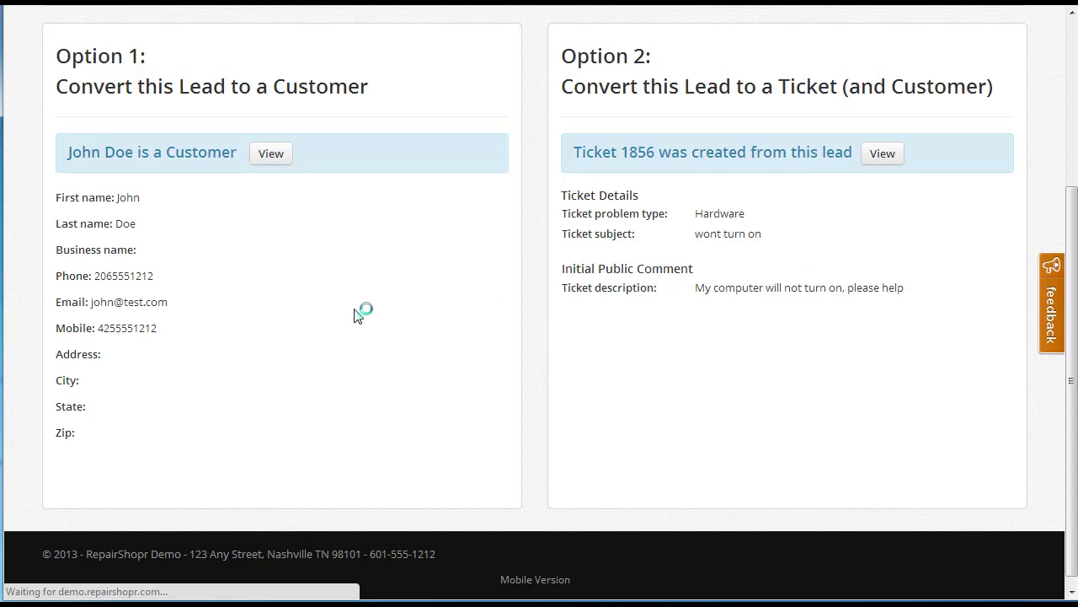
pyautogui.scroll(-7, 384, 312)
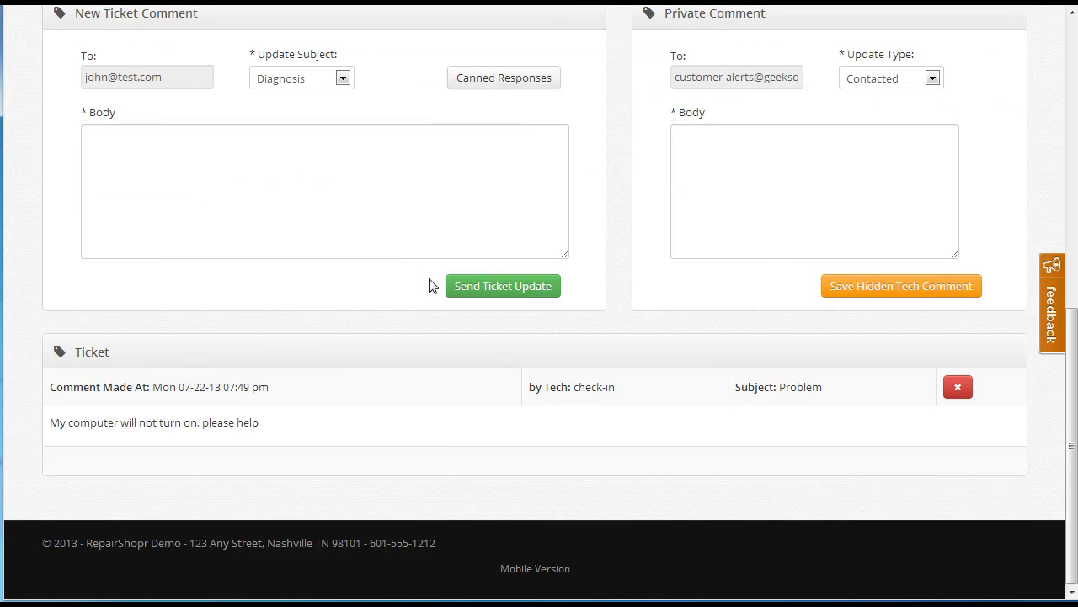
pyautogui.scroll(7, 388, 461)
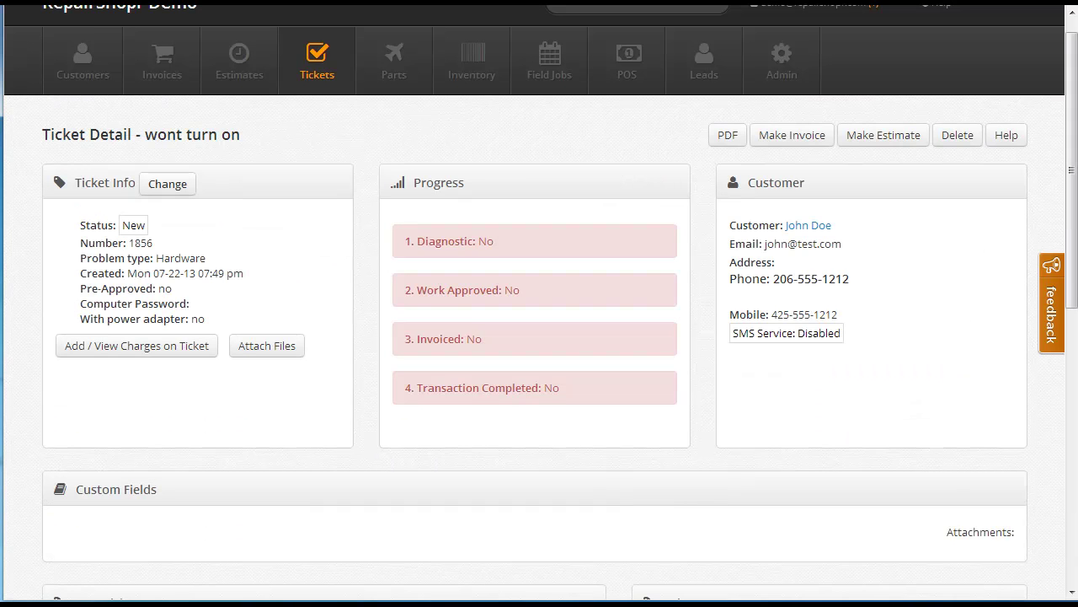